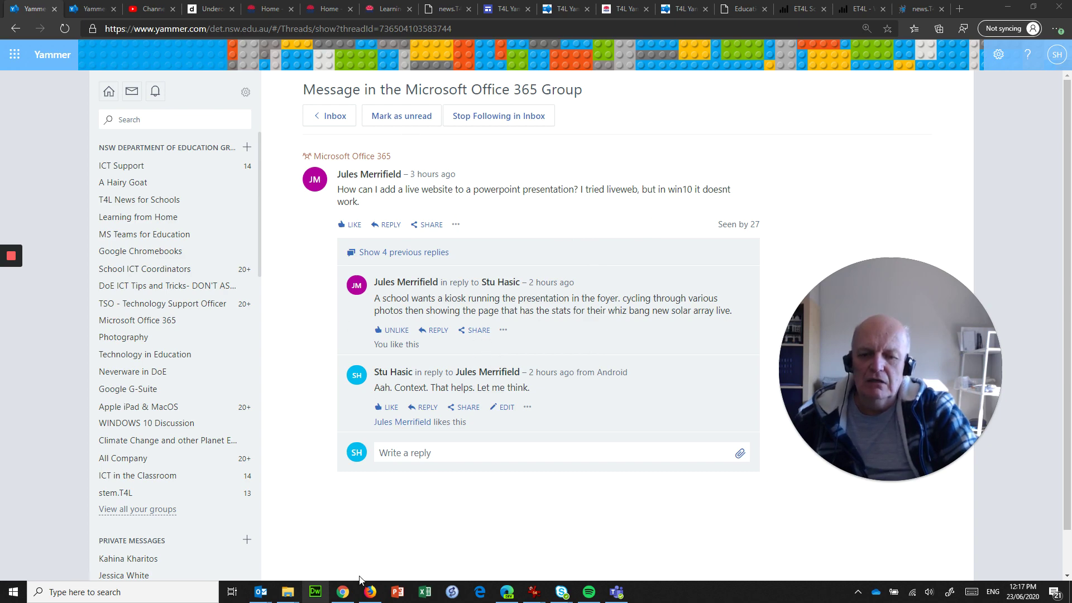
Switch to Chrome and view Microsoft Corporation's free Web Viewer add-in listing on AppSource.
left_click(343, 591)
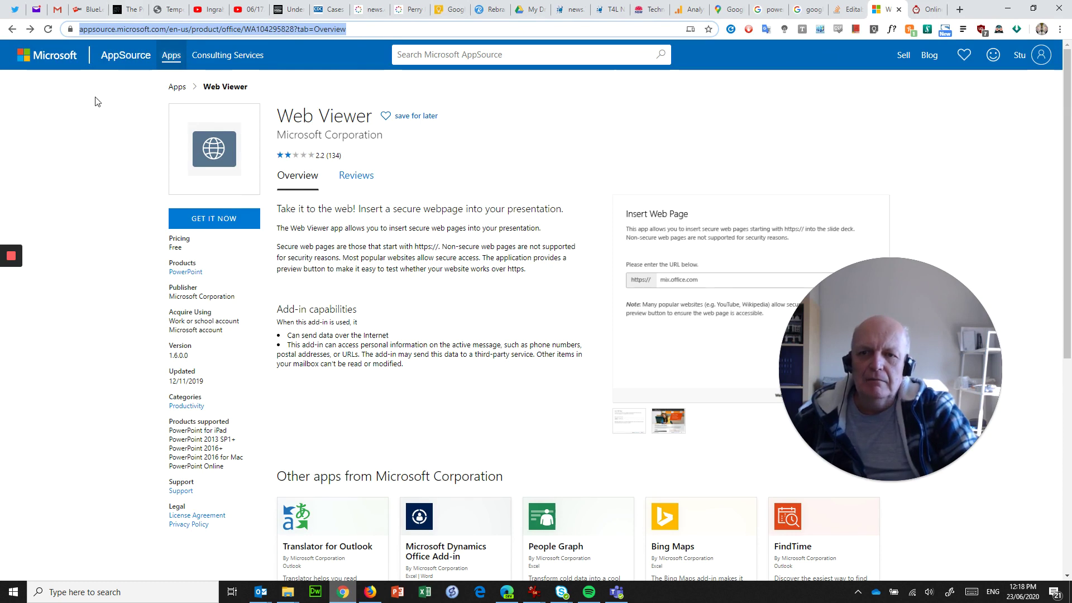
left_click_drag(175, 297, 220, 296)
left_click(322, 245)
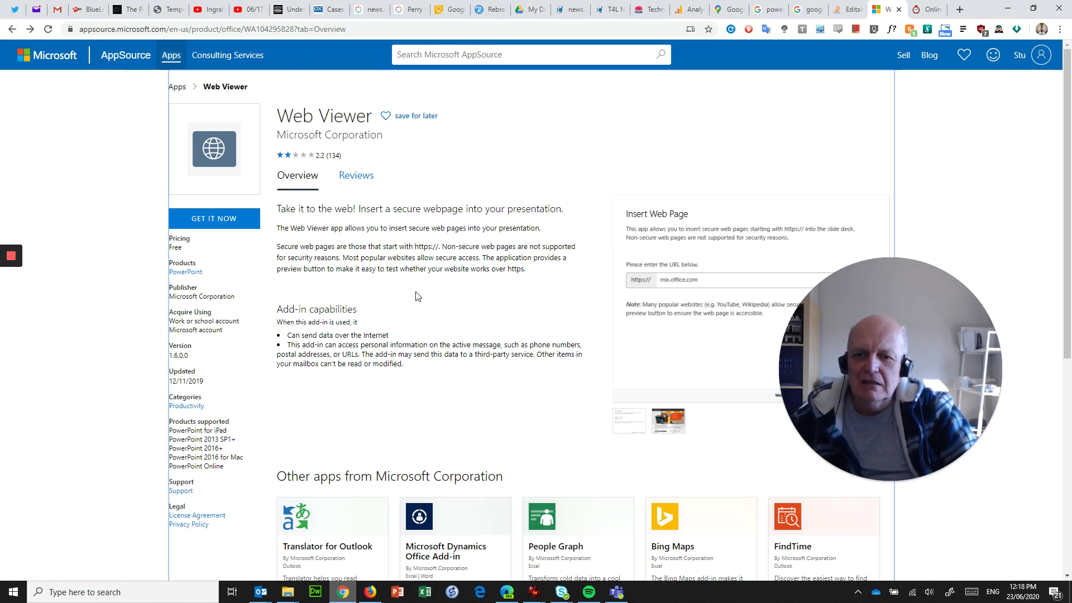
Get the Web Viewer add-in, agreeing to share account information with the provider.
left_click(202, 223)
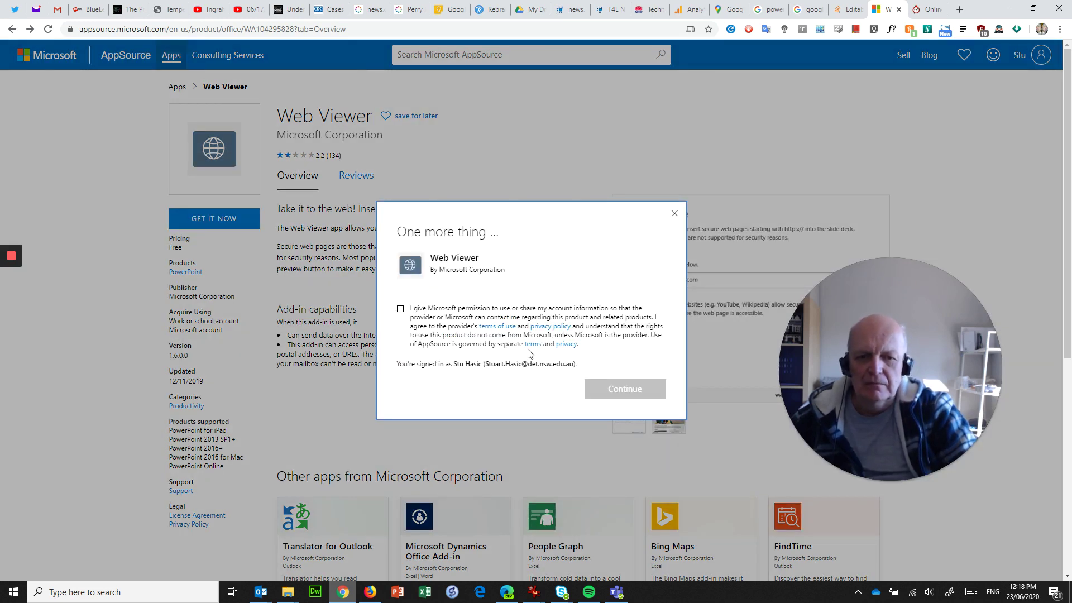
left_click(400, 308)
left_click(625, 388)
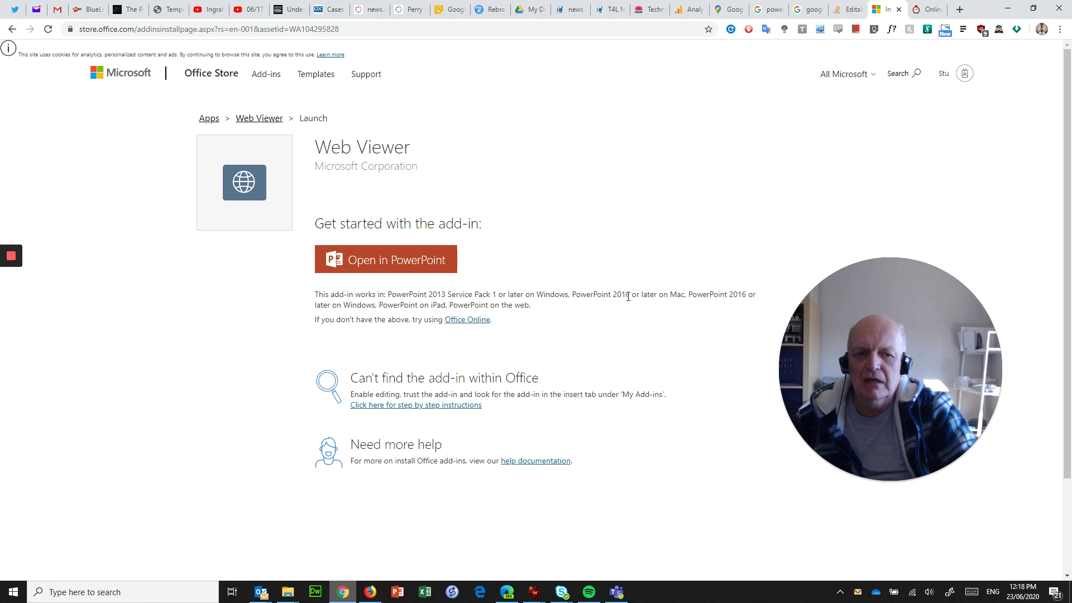
Open the add-in's Web-Viewer.pptx starter presentation in desktop PowerPoint.
left_click(391, 268)
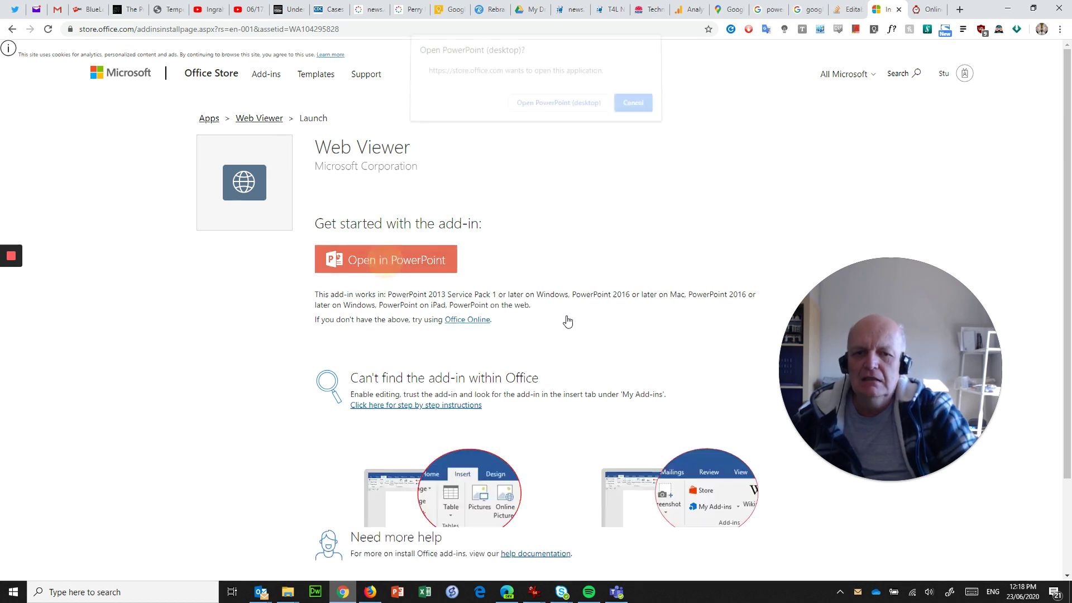
scroll(567, 321, "down", 3)
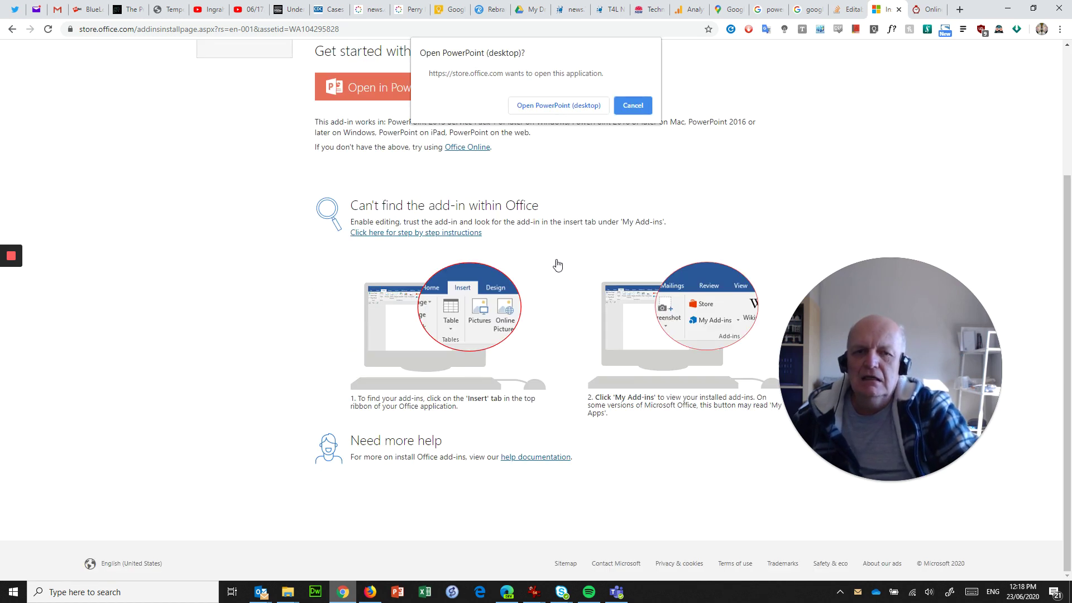
left_click(557, 105)
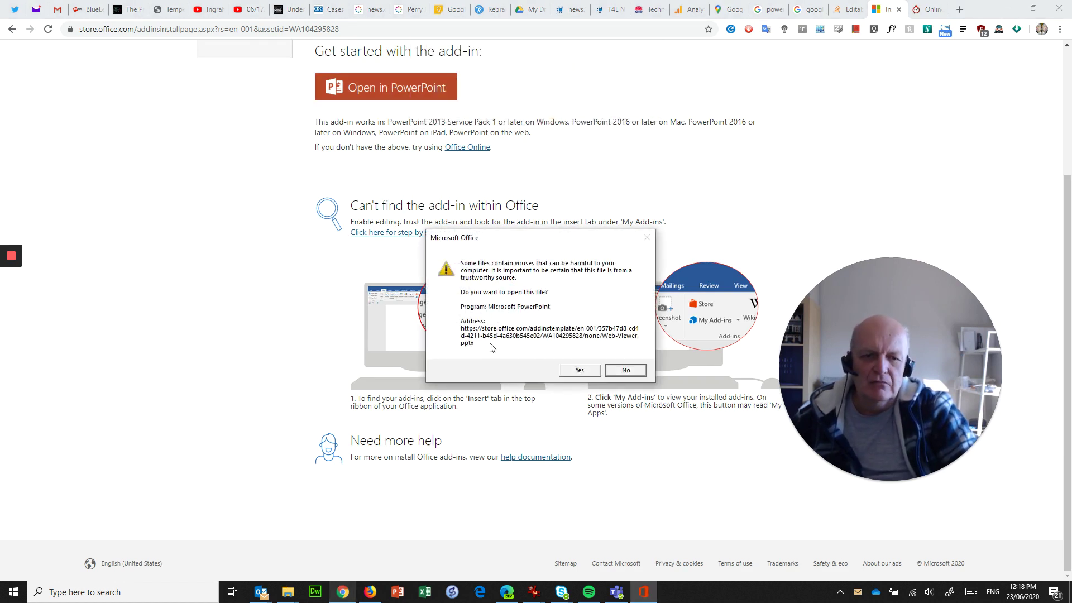
left_click(579, 371)
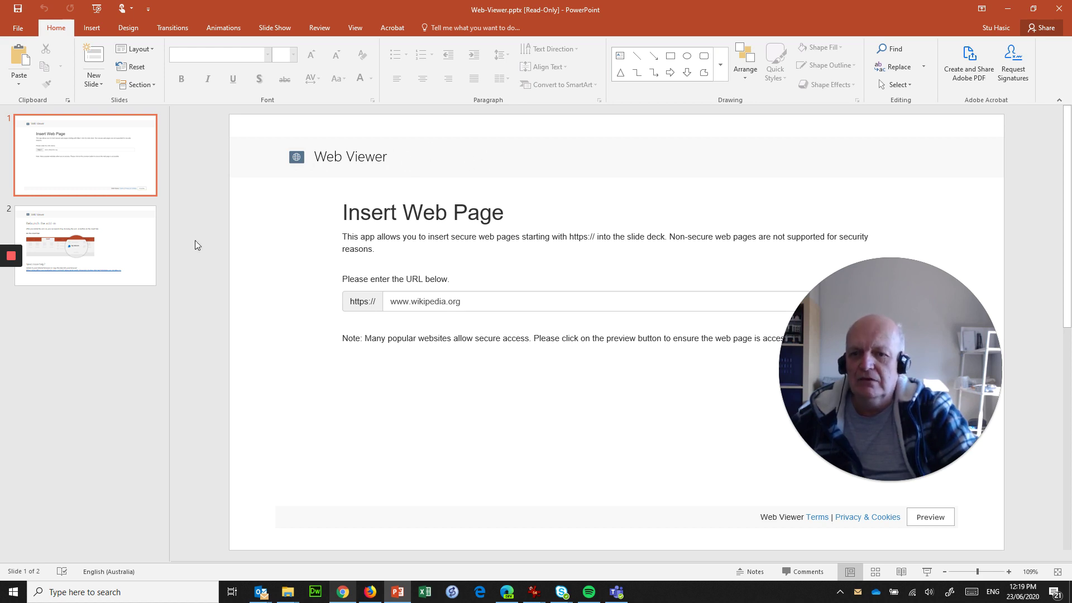
Move the Relaunch the add-in slide to first place and select the Insert Web Page slide.
left_click(136, 229)
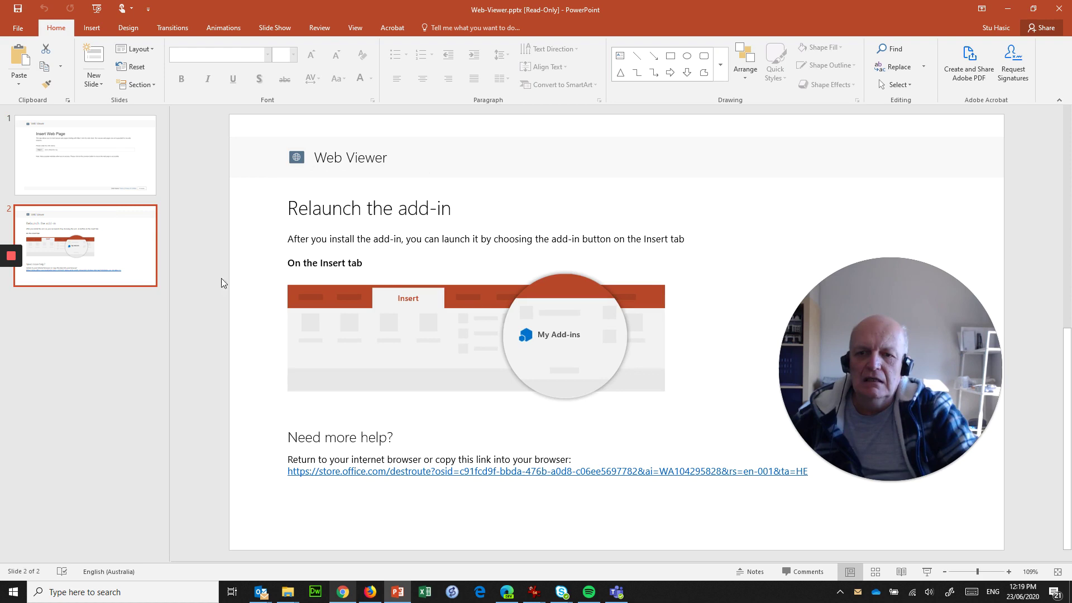
left_click_drag(147, 239, 150, 188)
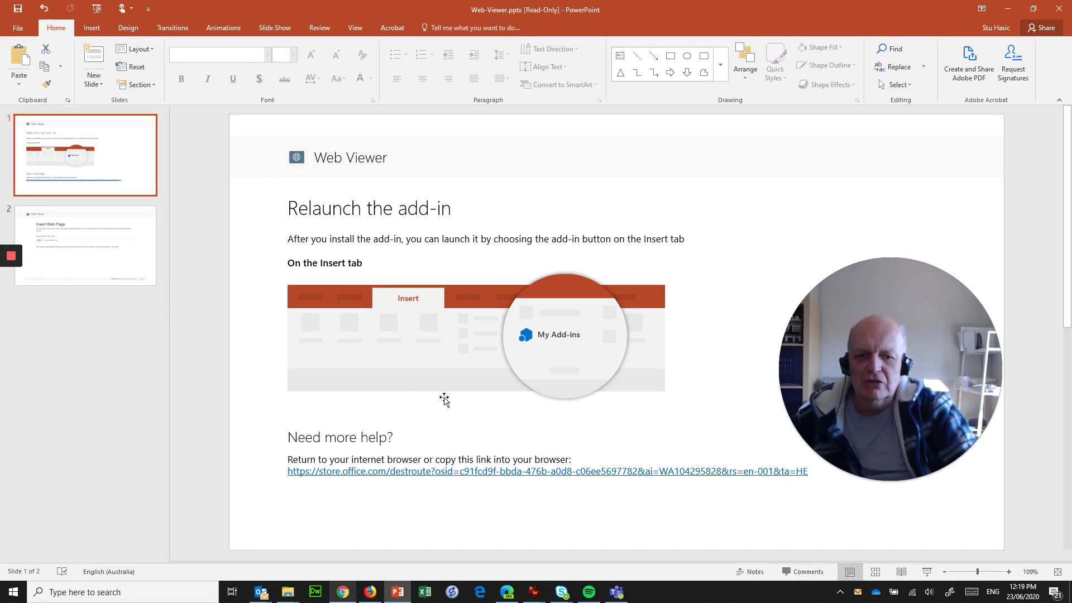
left_click(142, 255)
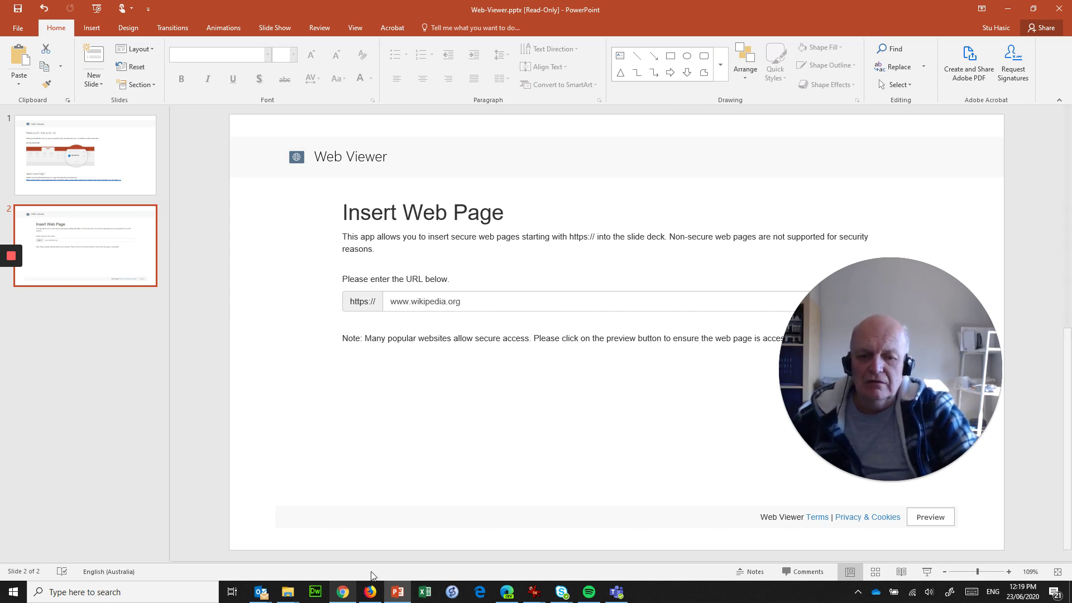
left_click(342, 589)
left_click(927, 9)
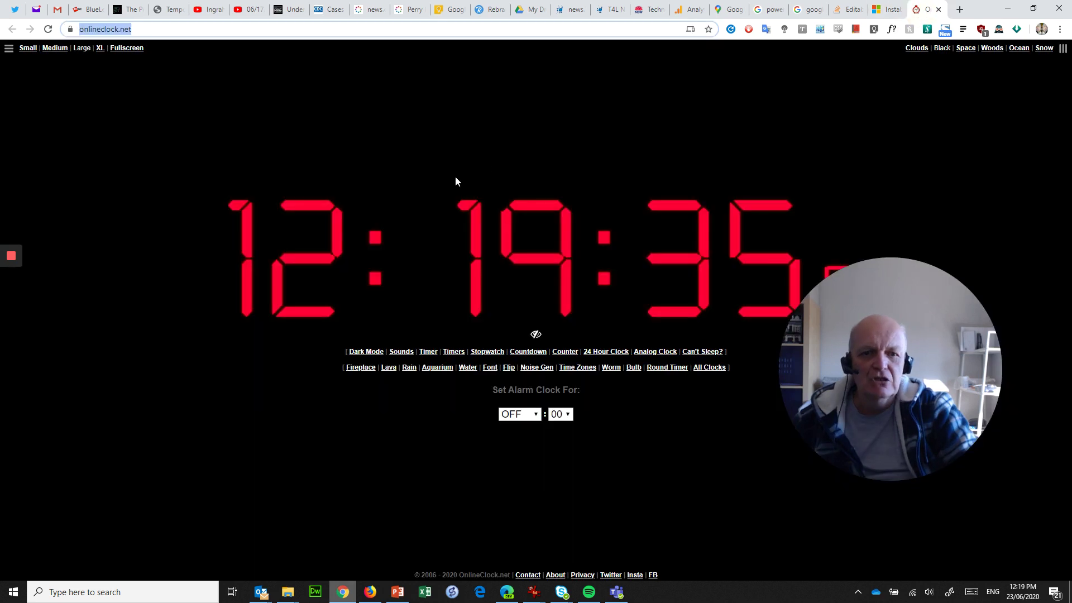
left_click_drag(880, 360, 909, 396)
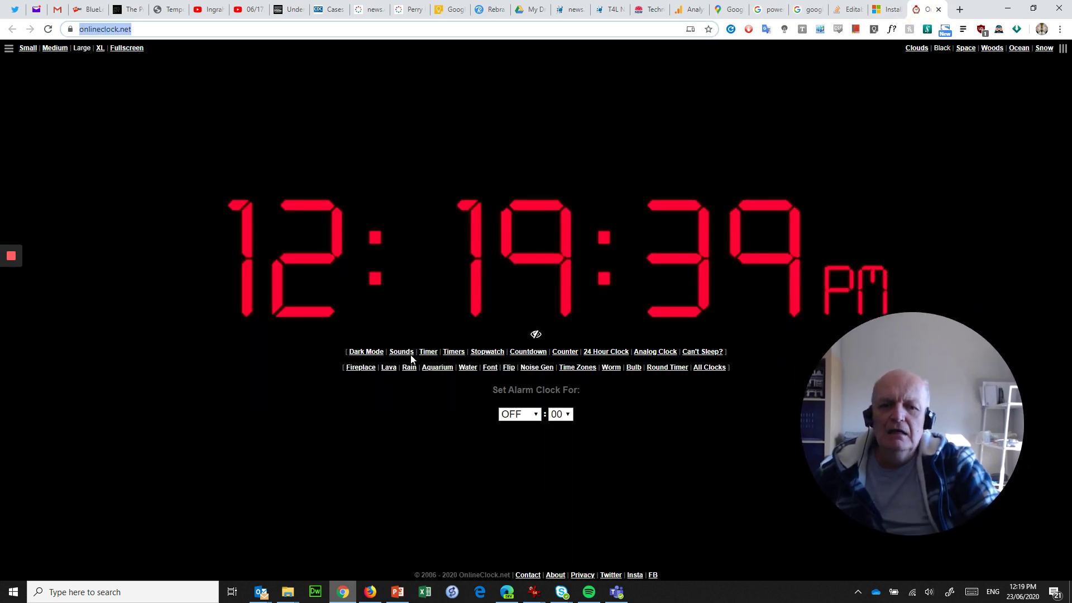
left_click(142, 29)
key("ctrl+c")
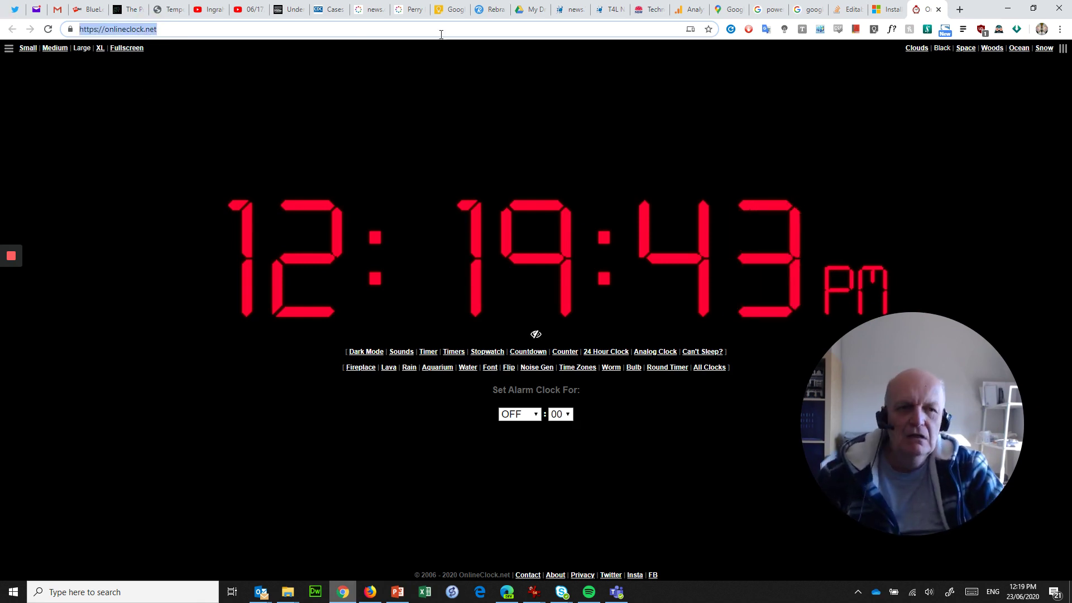
left_click(1013, 10)
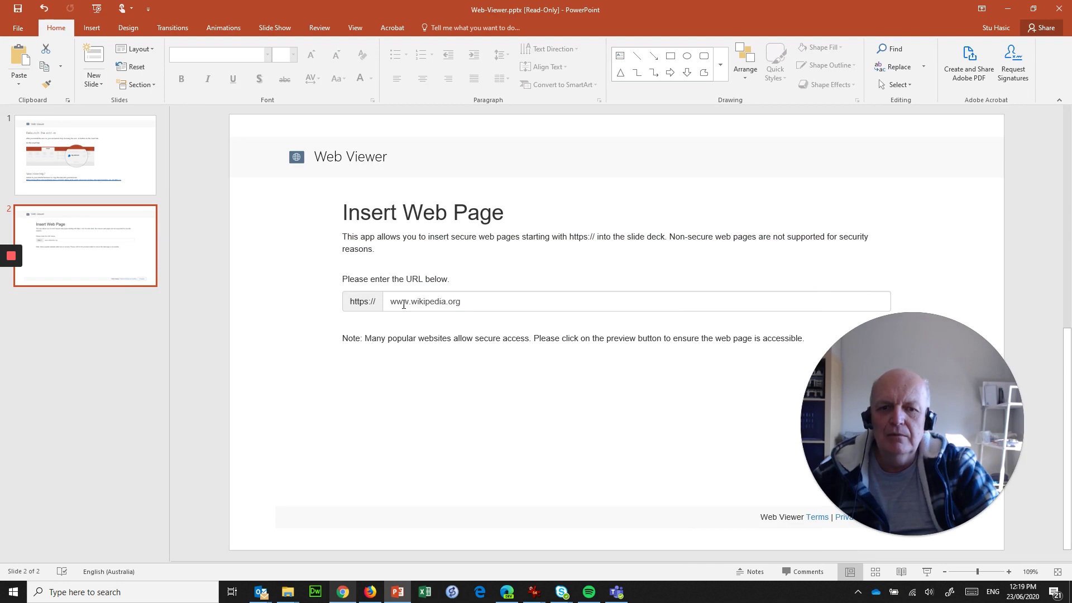
left_click(429, 301)
key("ctrl+a")
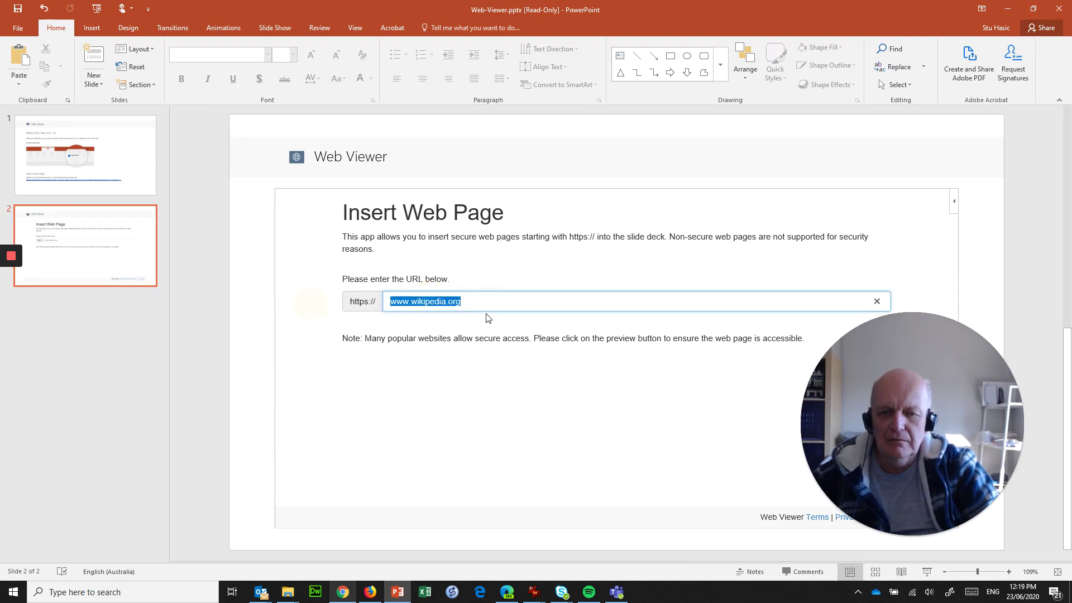
key("ctrl+v")
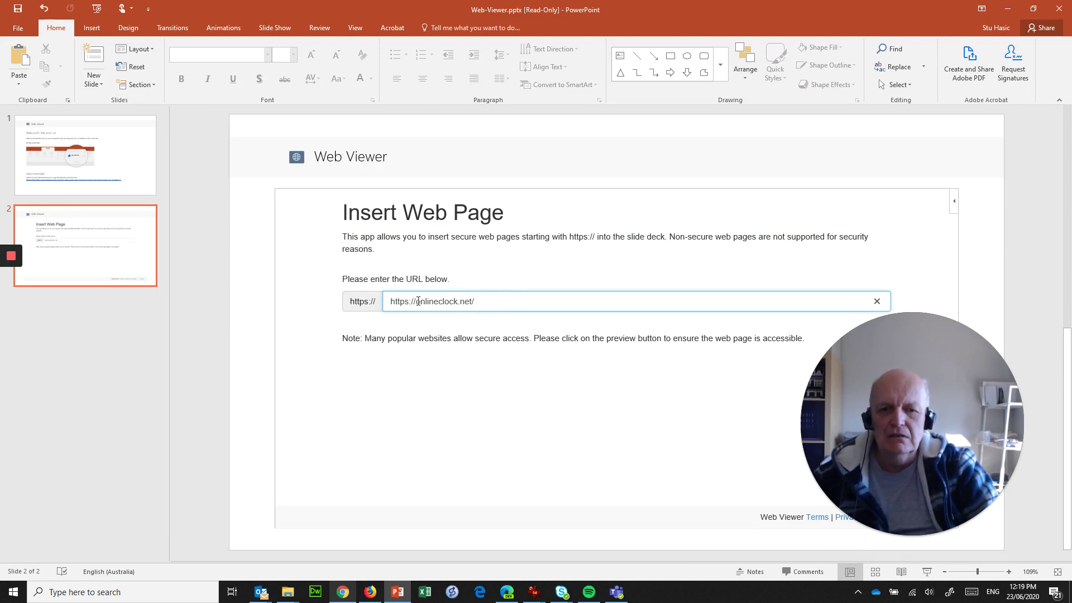
left_click_drag(416, 301, 390, 301)
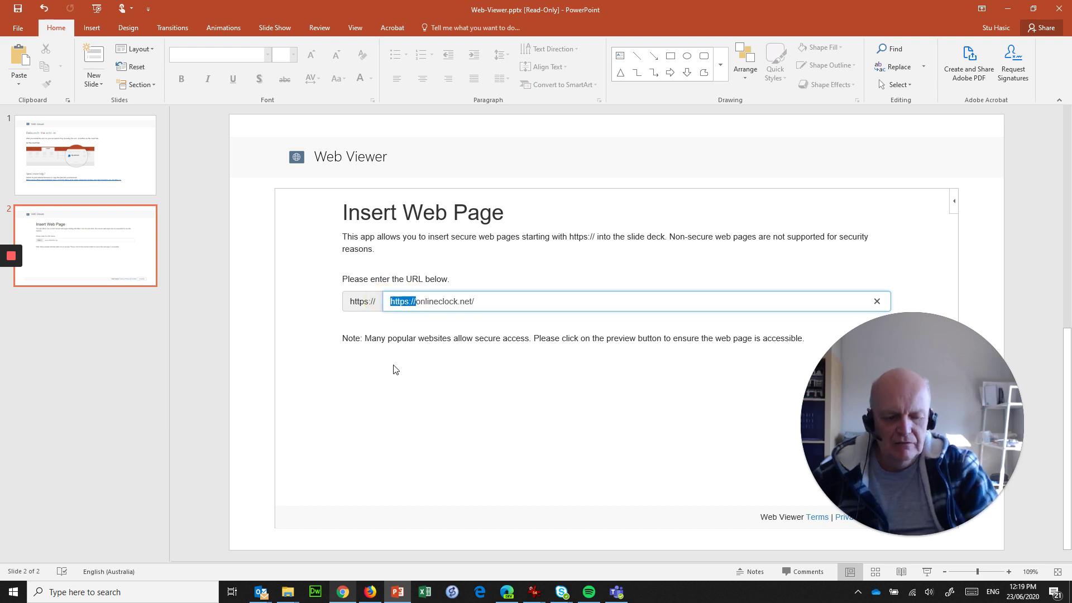
key("BackSpace")
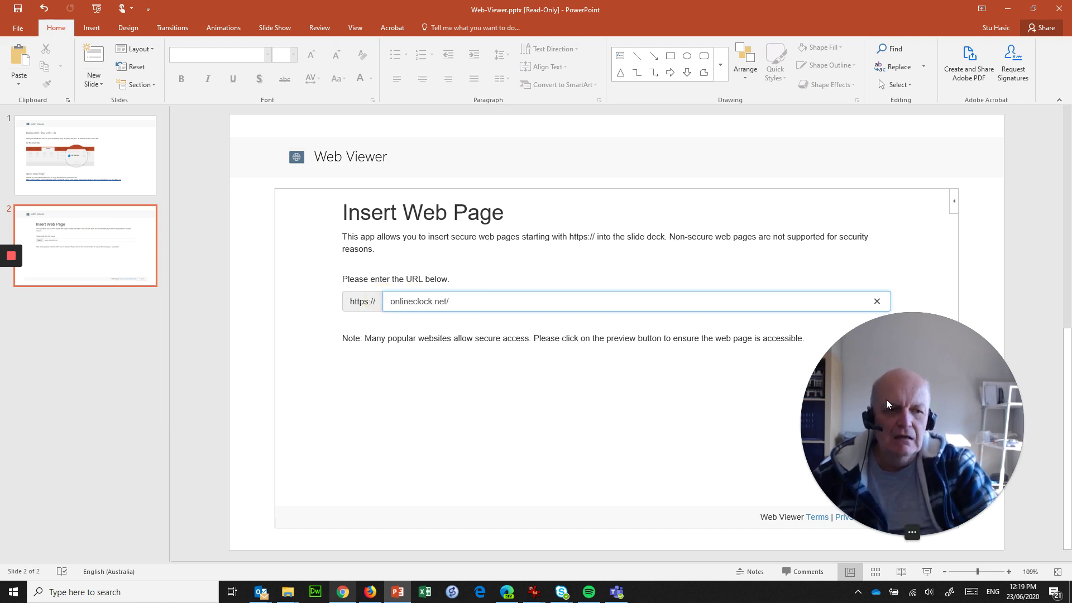
left_click(930, 516)
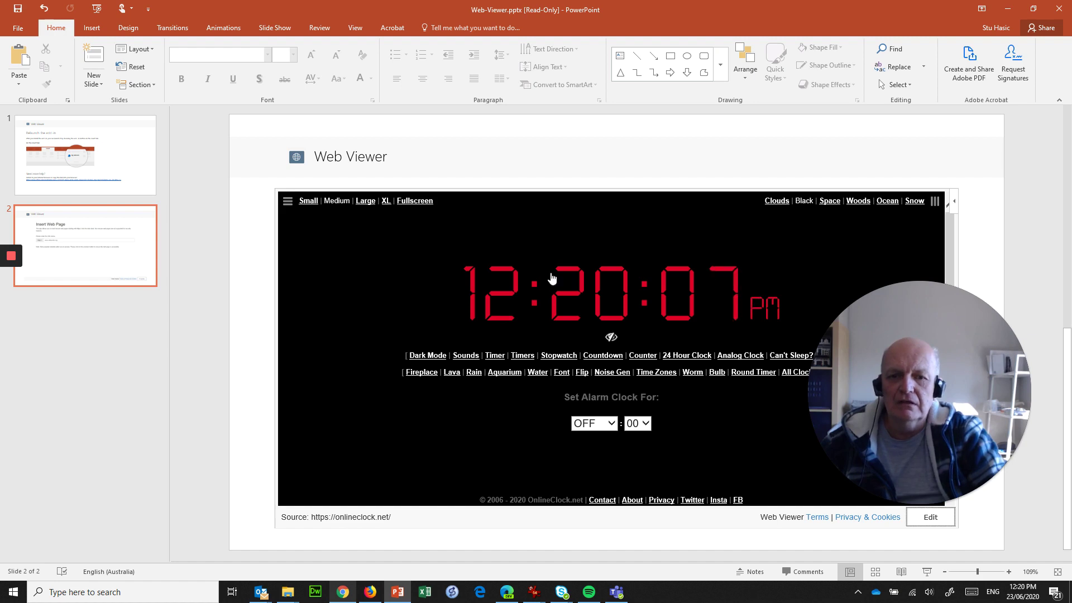
left_click(275, 192)
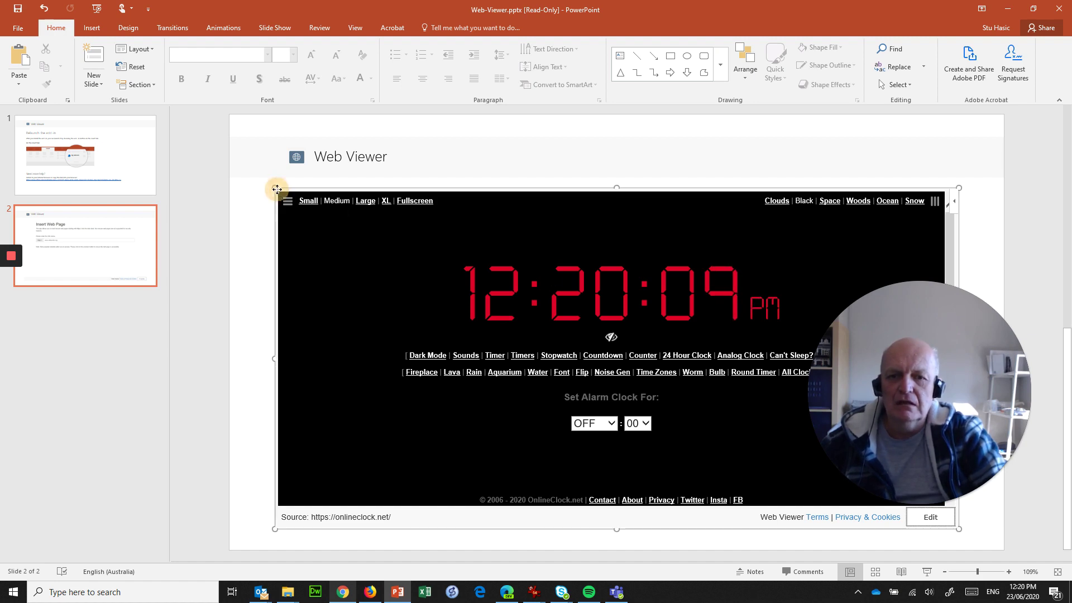
left_click_drag(274, 189, 262, 156)
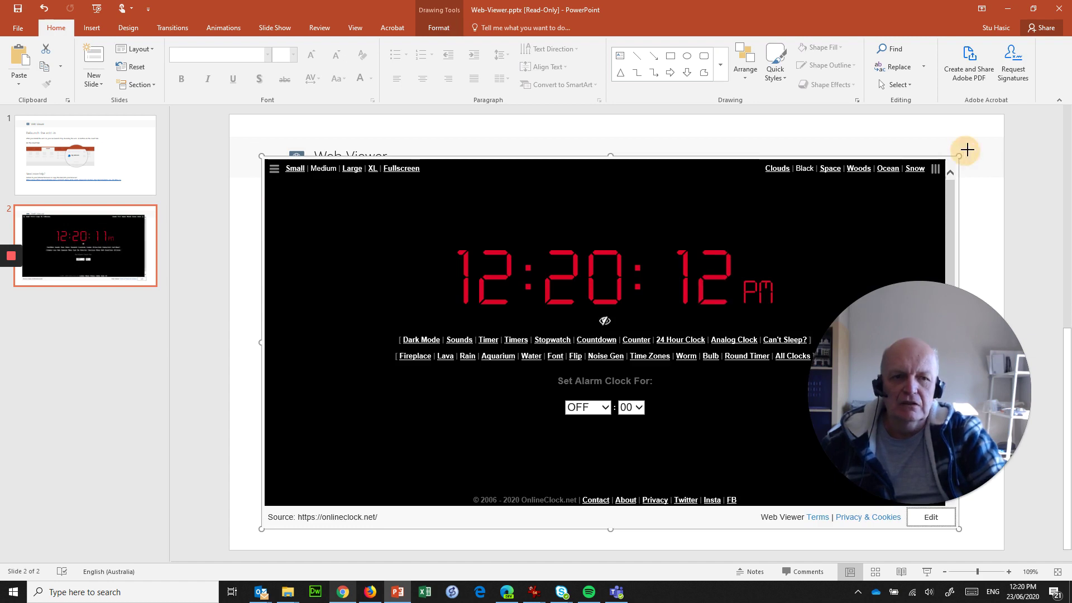
left_click_drag(958, 156, 978, 135)
left_click(245, 155)
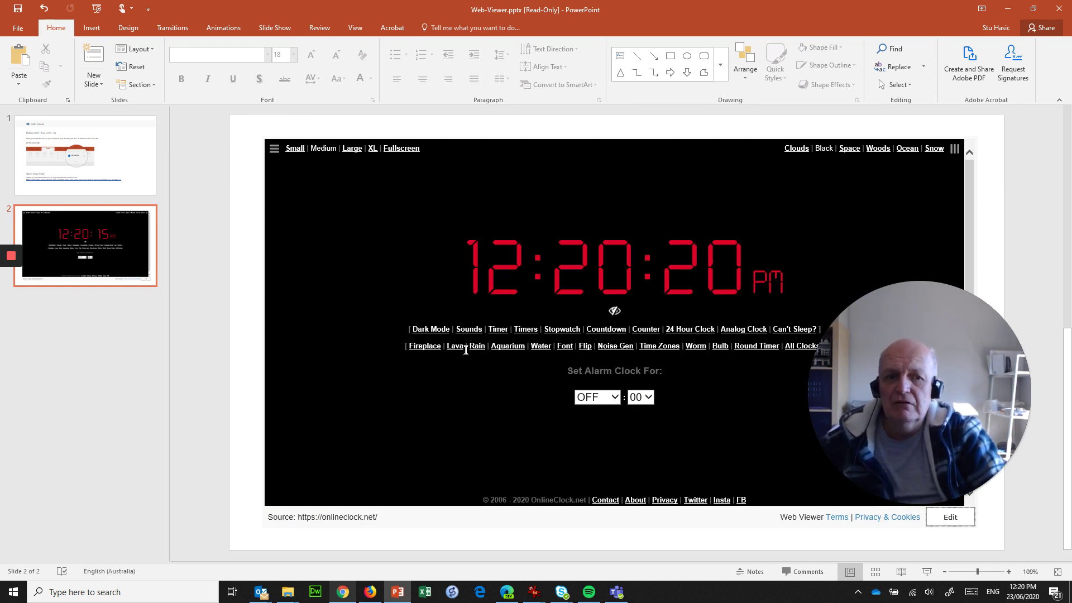
left_click(138, 157)
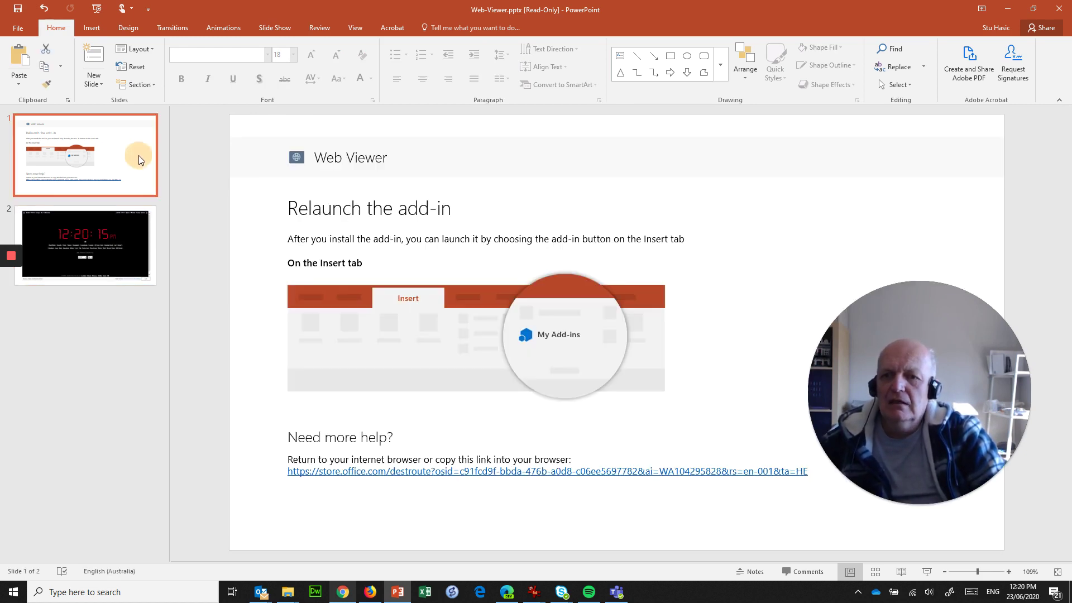
left_click(154, 246)
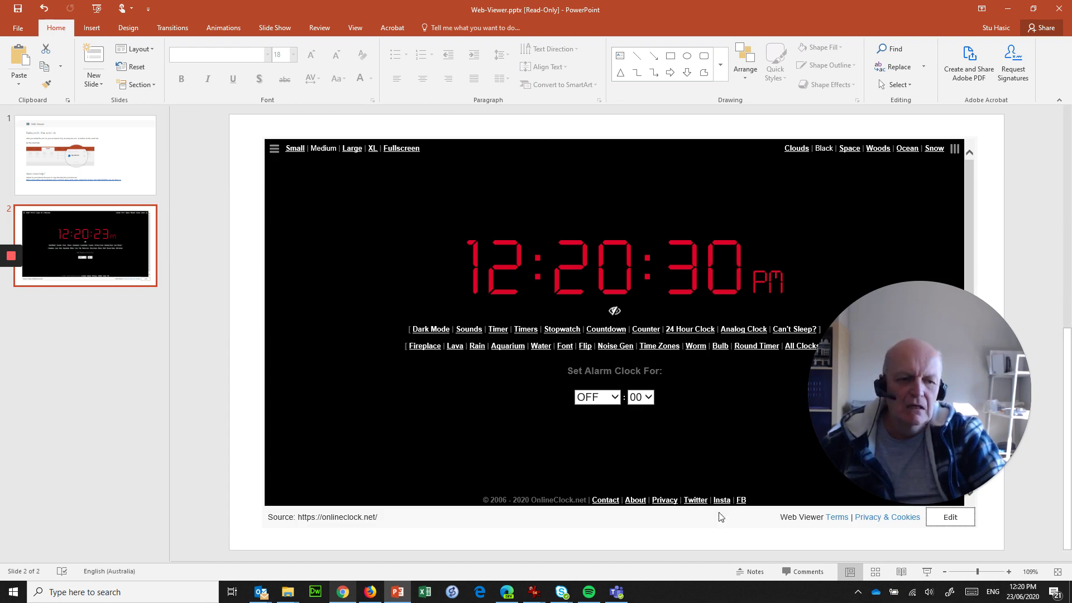
In Slide Sorter, give both slides a Push transition auto-advancing after 00:05.00, applied to all.
left_click(875, 571)
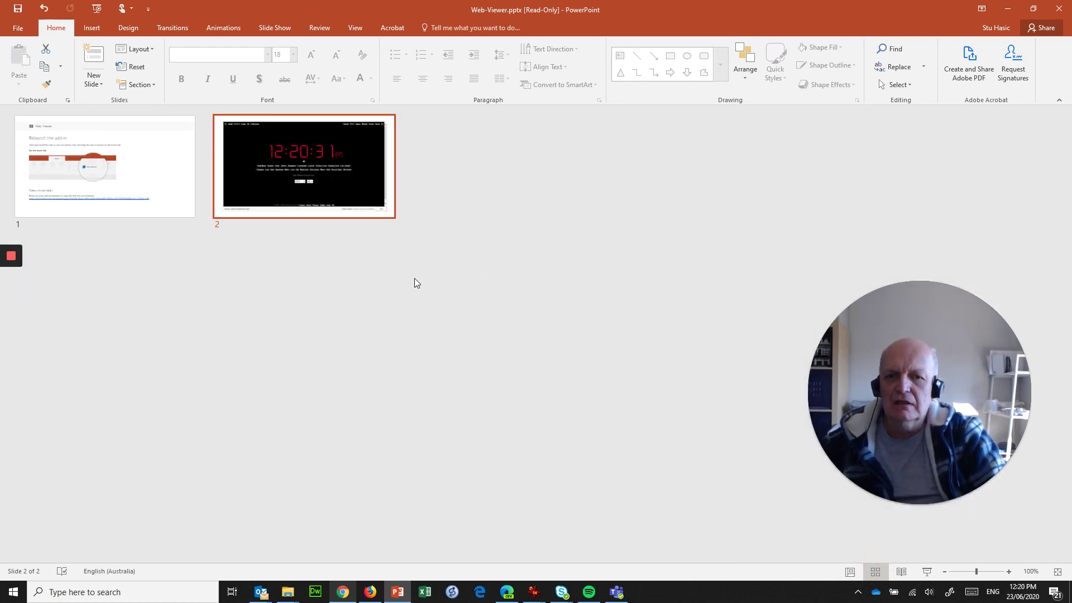
left_click(36, 168, "ctrl")
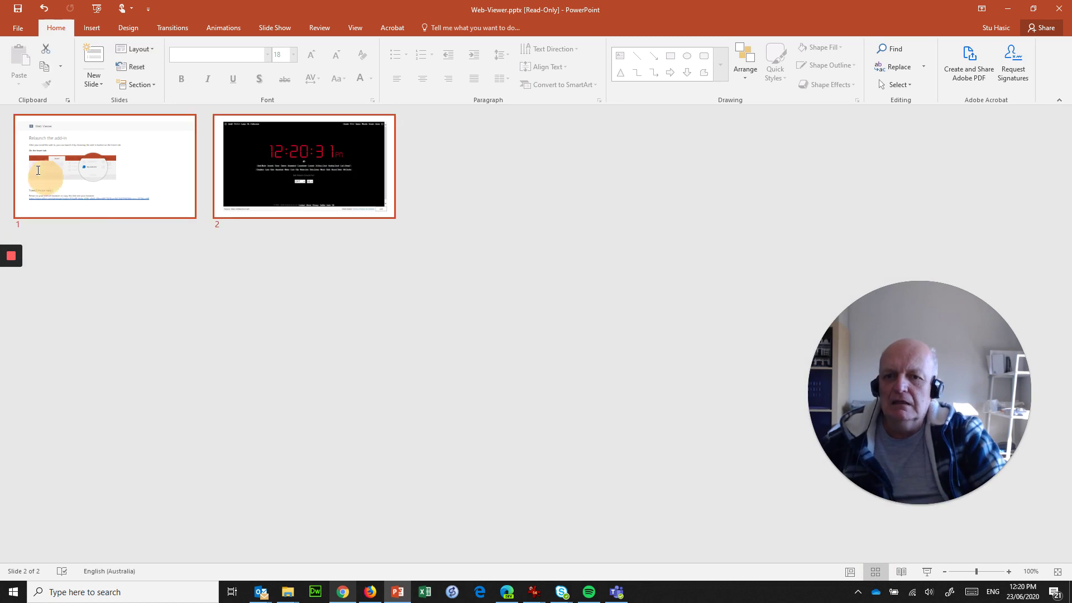
left_click(174, 28)
left_click(210, 65)
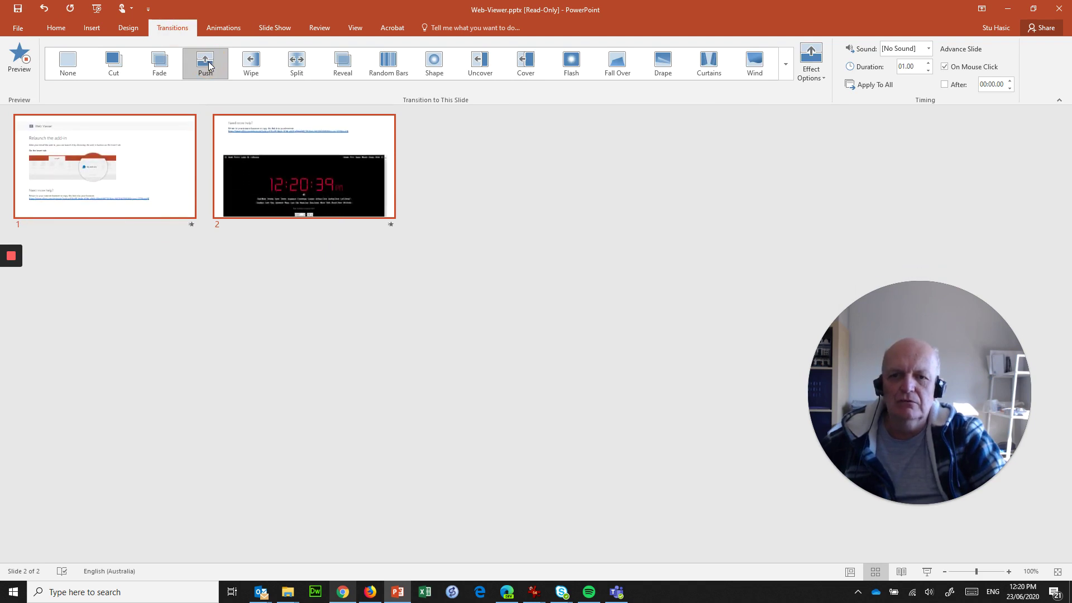
left_click(991, 84)
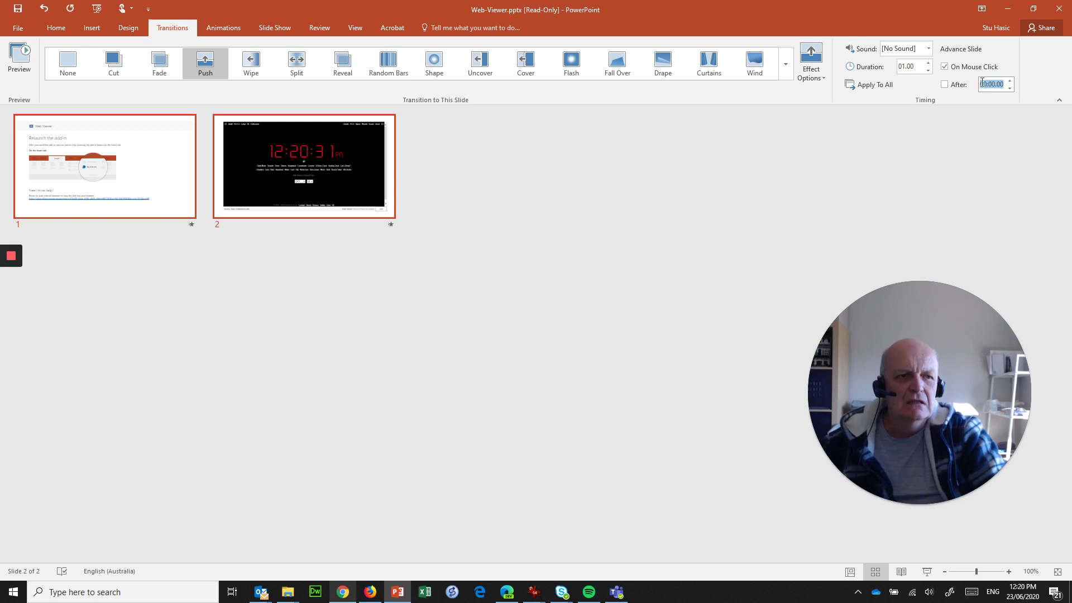
left_click(989, 83)
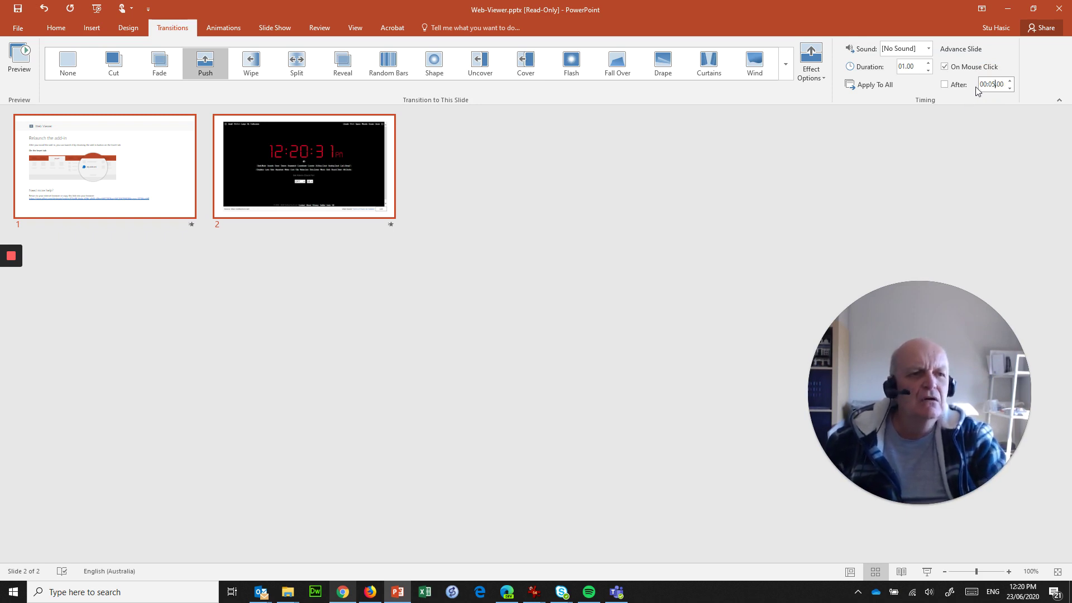
left_click(868, 86)
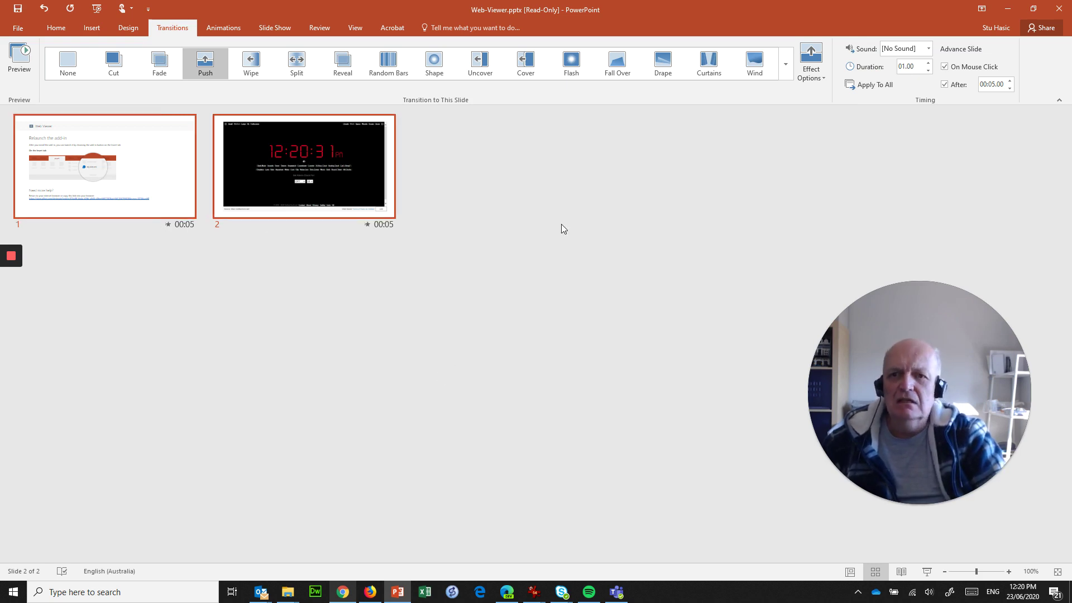
Set up the slide show as Browsed at a kiosk (full screen), then select slide 1.
left_click(274, 28)
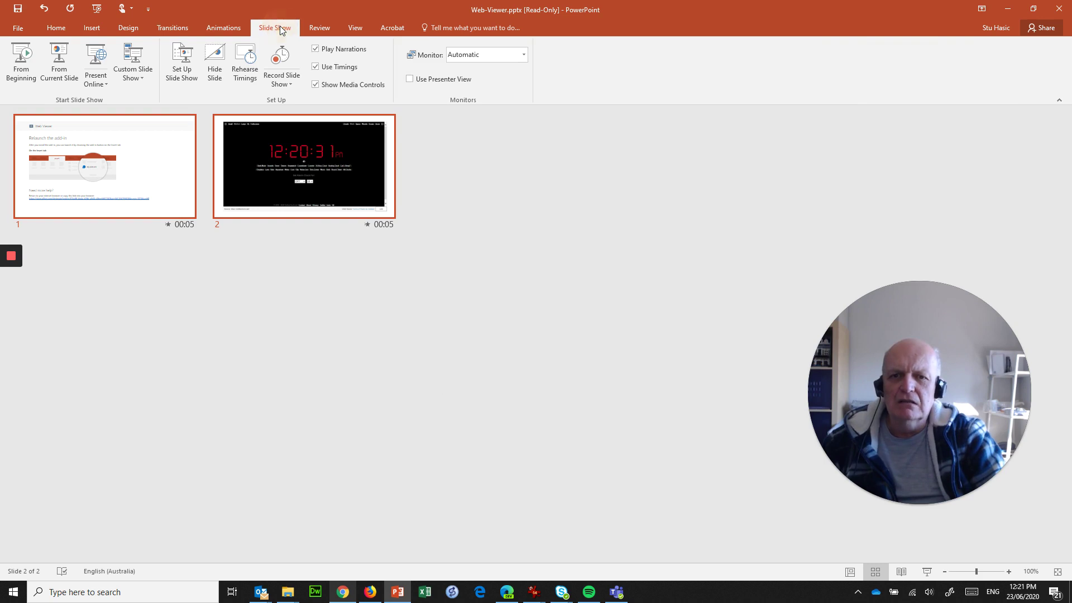
left_click(182, 61)
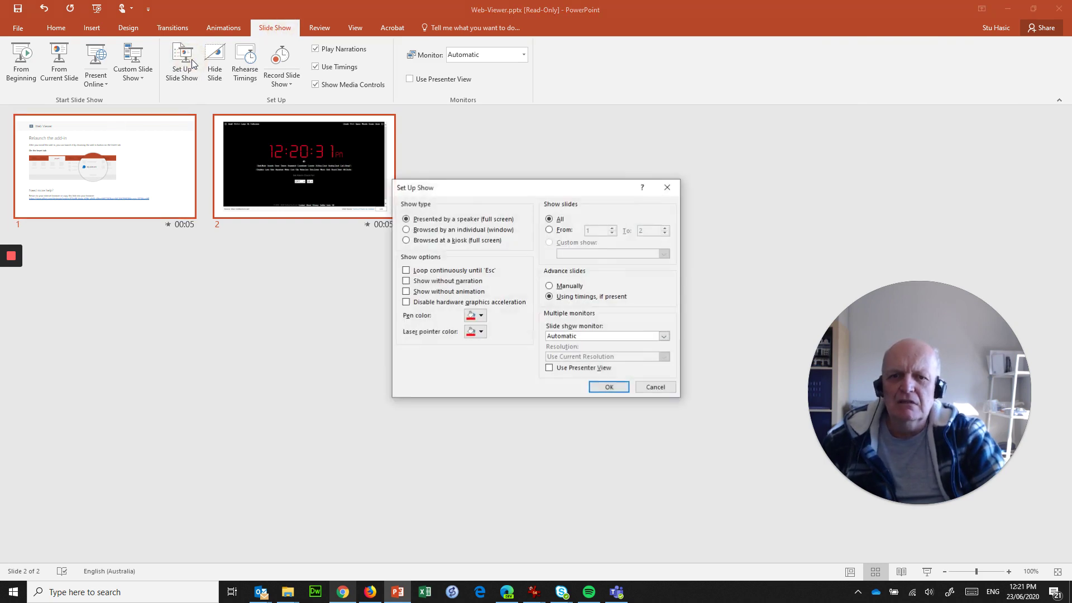
left_click(406, 241)
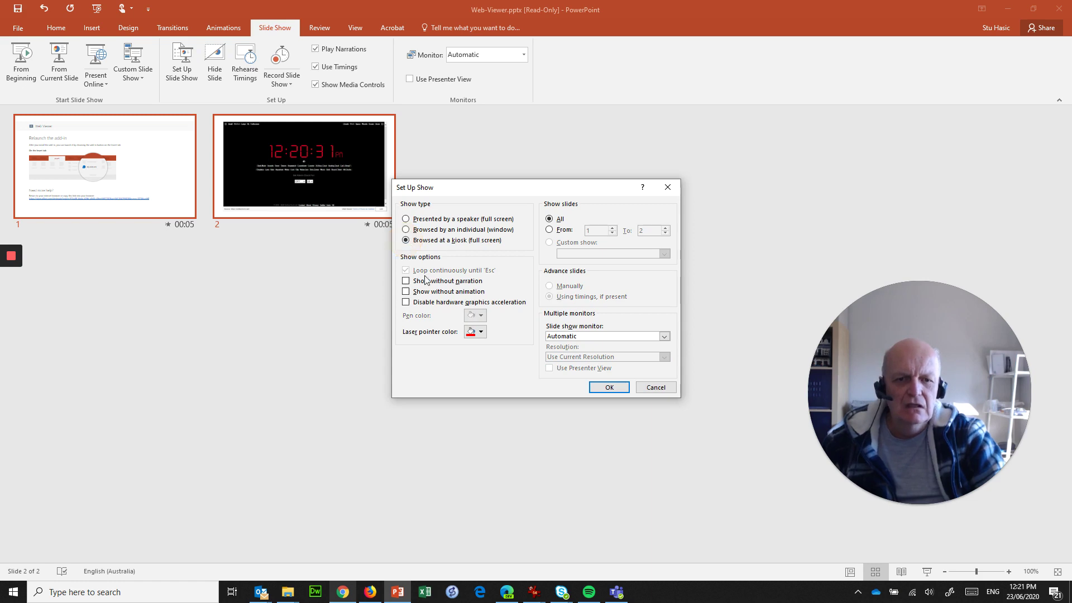
left_click(608, 387)
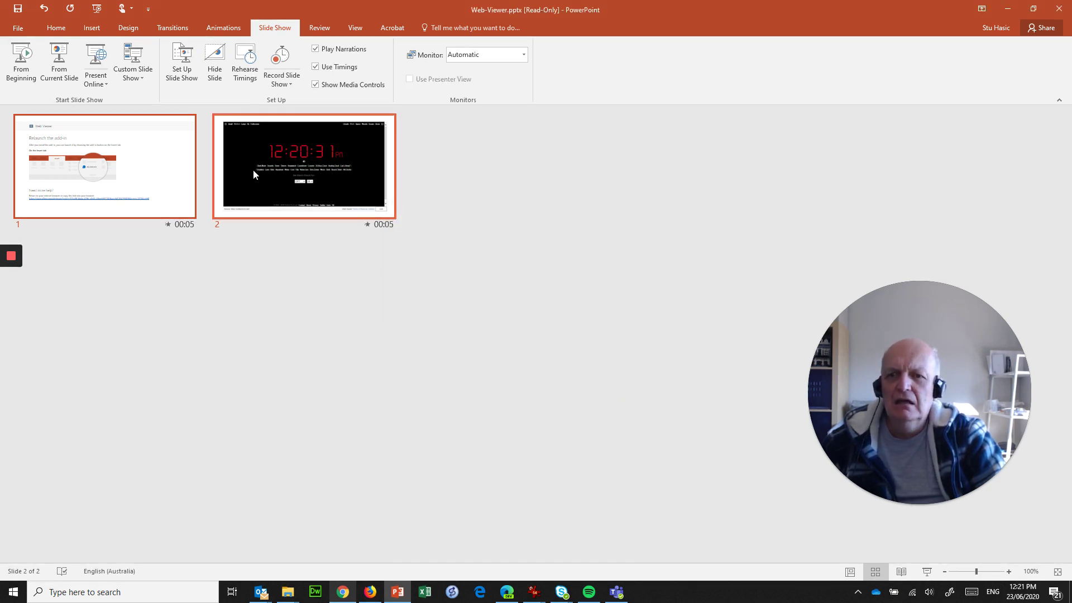
left_click(105, 214)
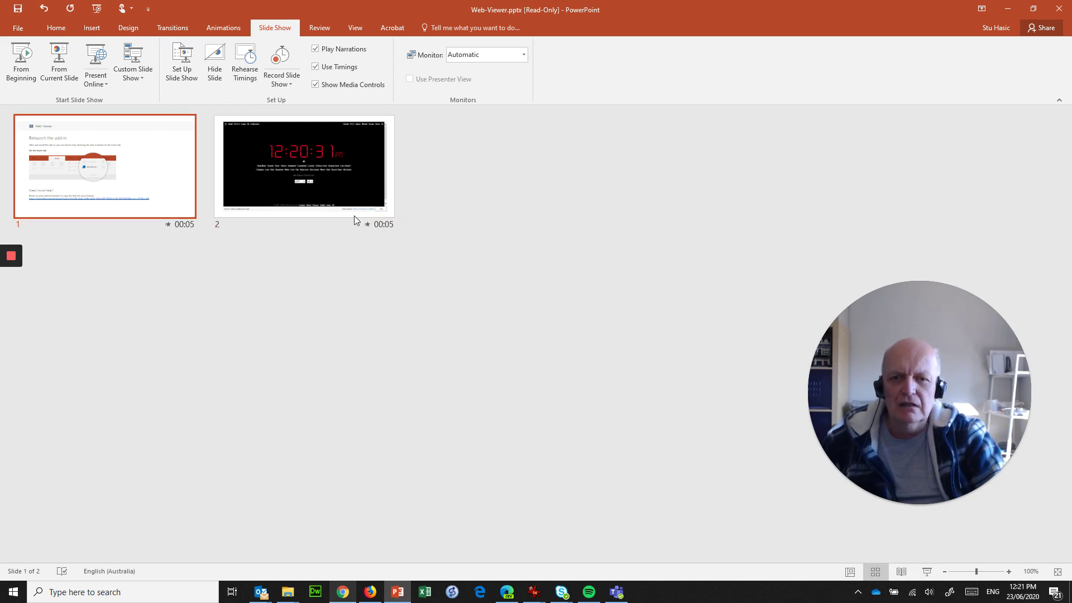
Return to Normal view, select slide 1, and start the full-screen kiosk show.
double_click(282, 214)
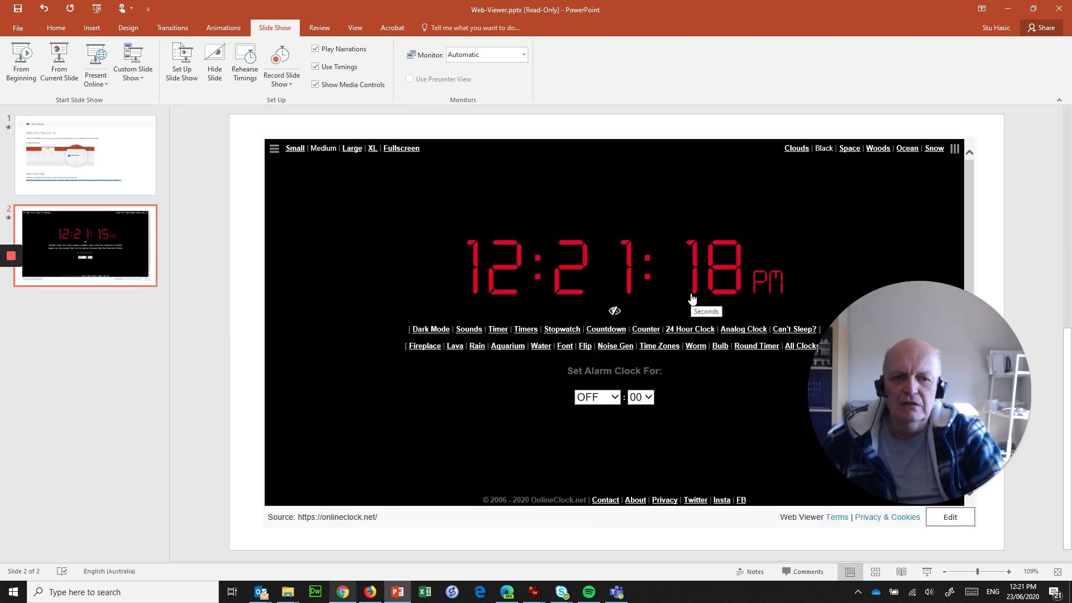
left_click(82, 190)
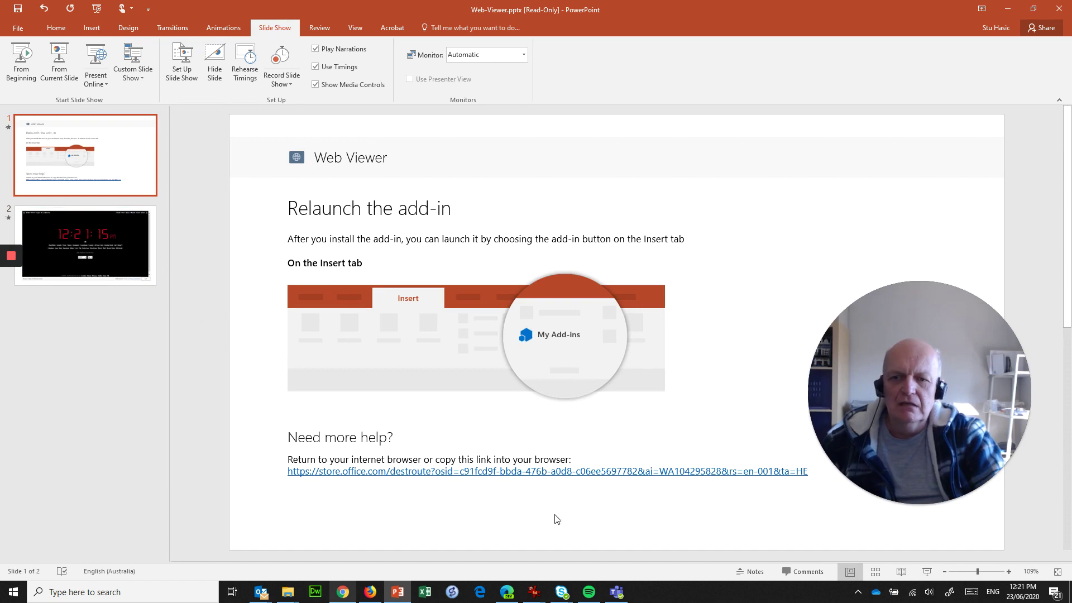
left_click(927, 572)
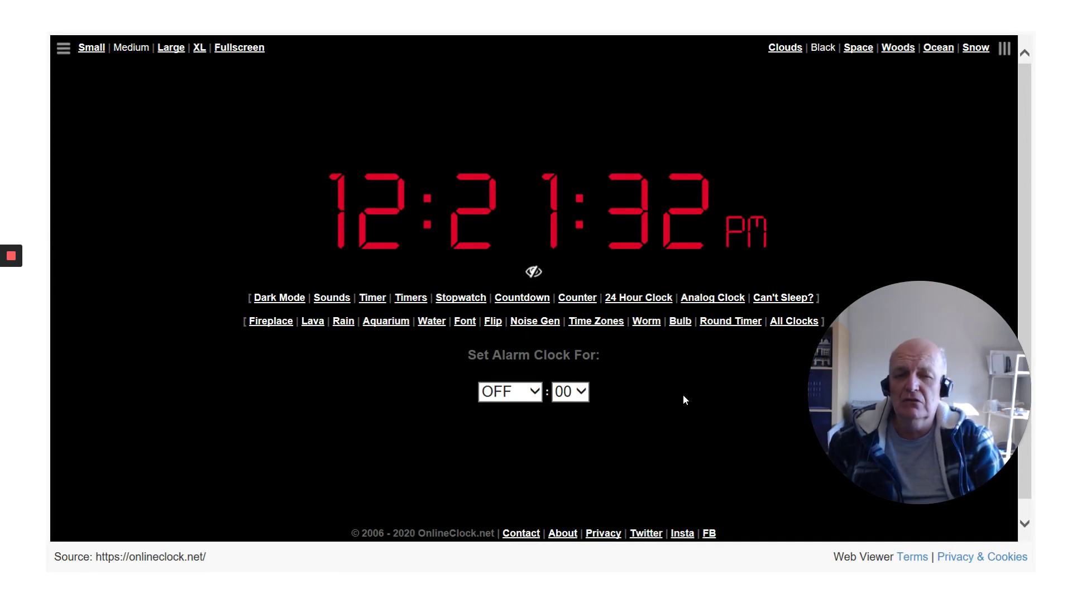
Step between the Relaunch slide and the live clock slide with arrow keys, then end the show.
key("Right")
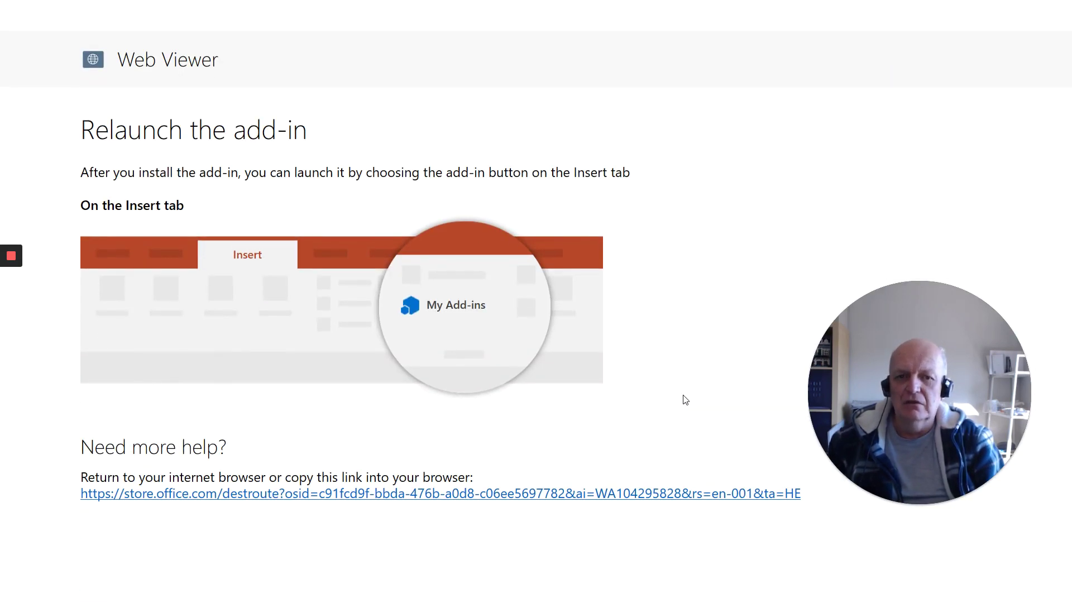
key("Right")
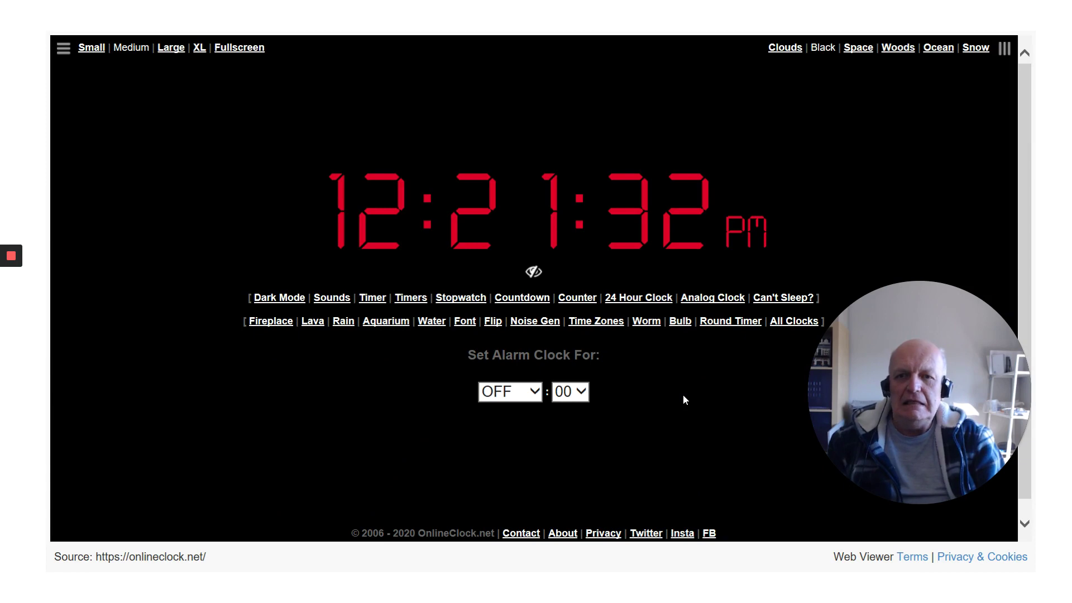
key("Left")
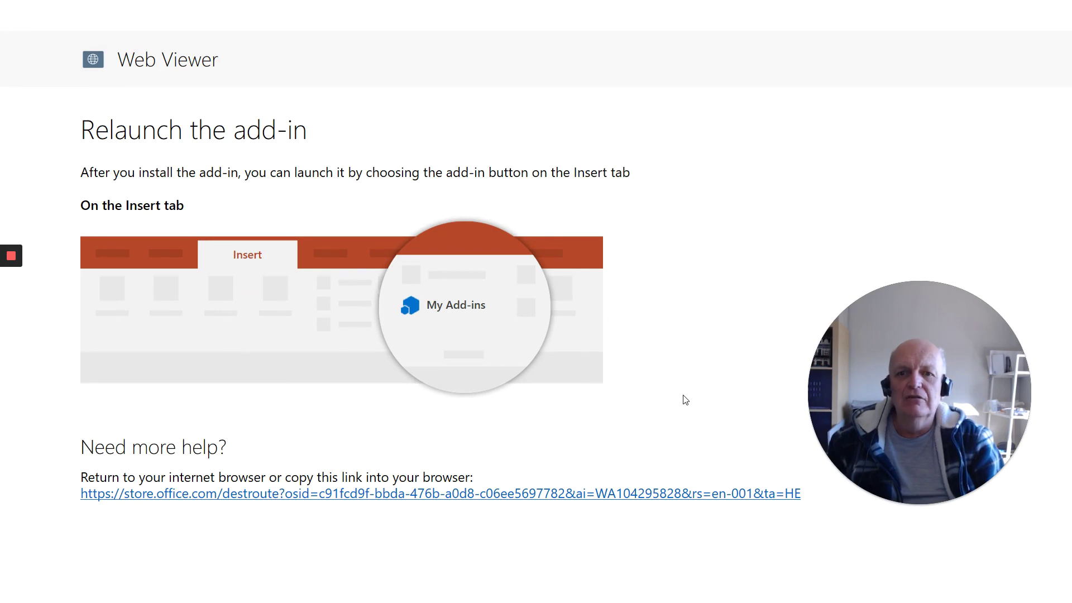
key("Right")
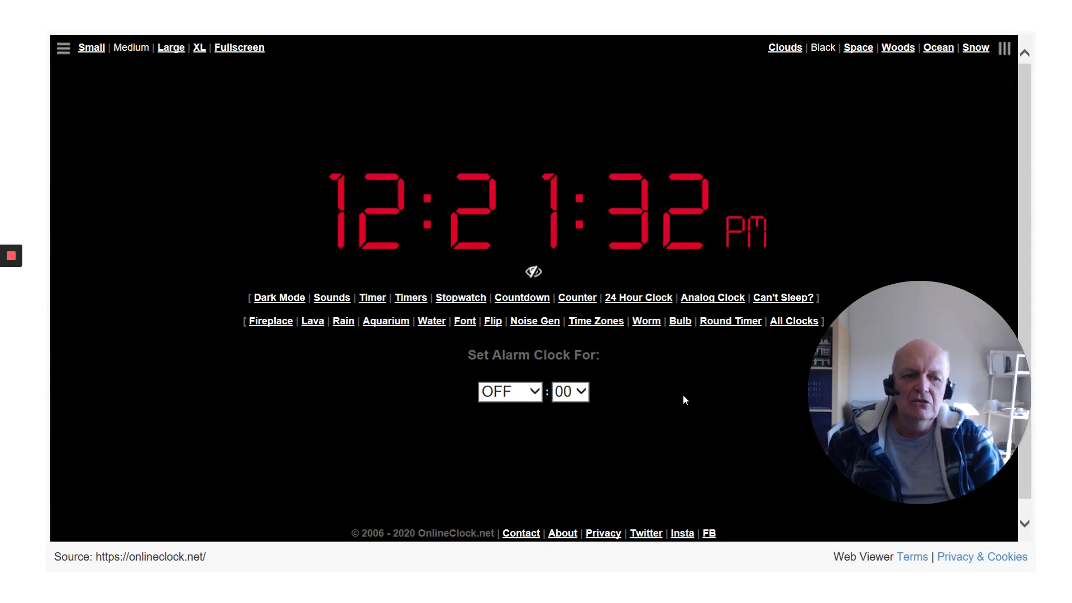
key("Escape")
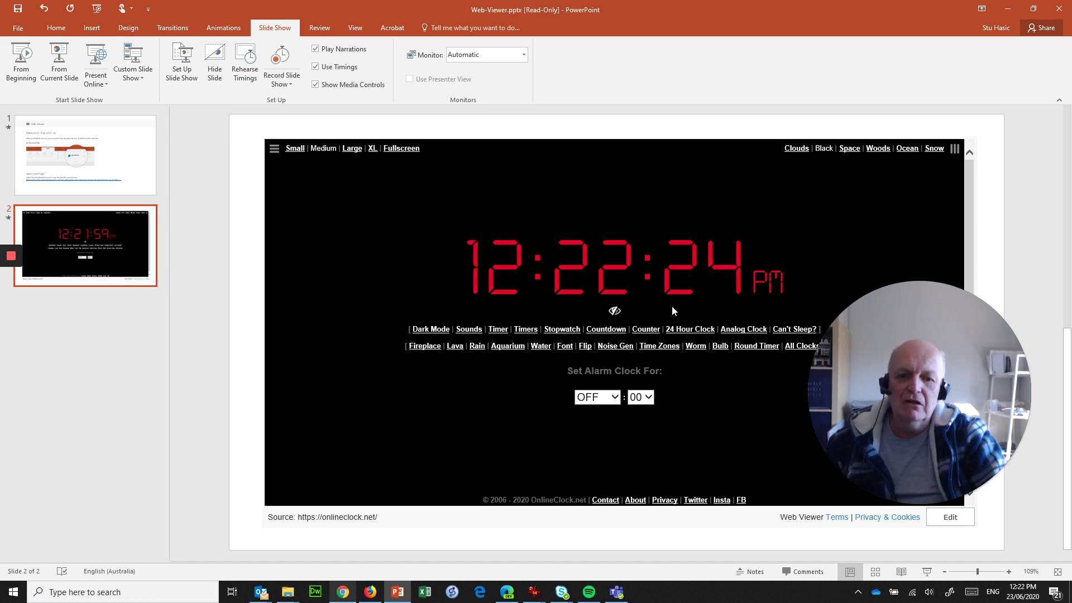
mouse_move(9, 324)
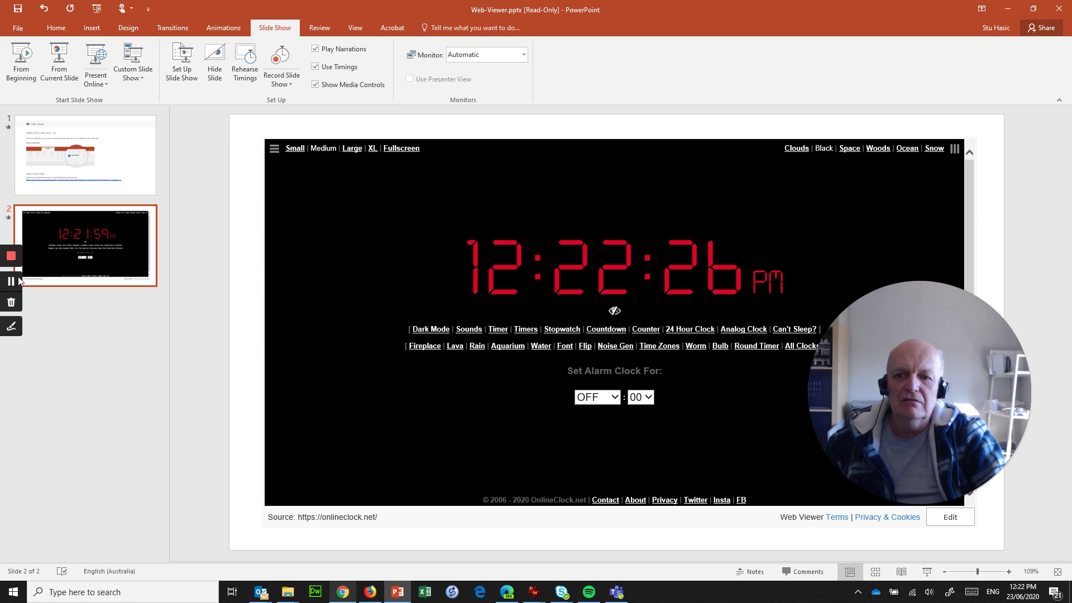